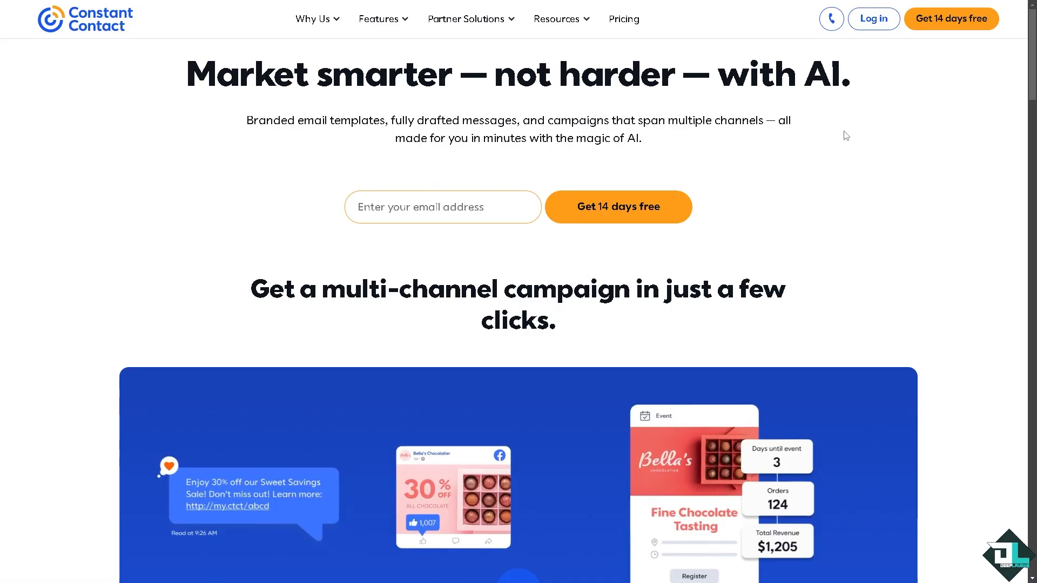
Start the 14-day free trial sign-up and open the advanced settings of the account.
left_click(951, 18)
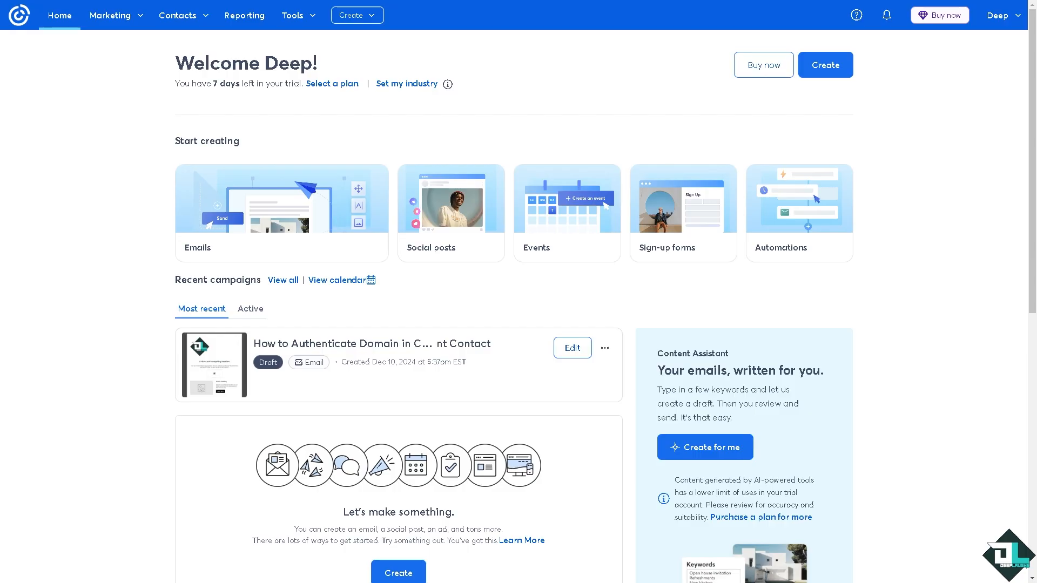
left_click(1004, 19)
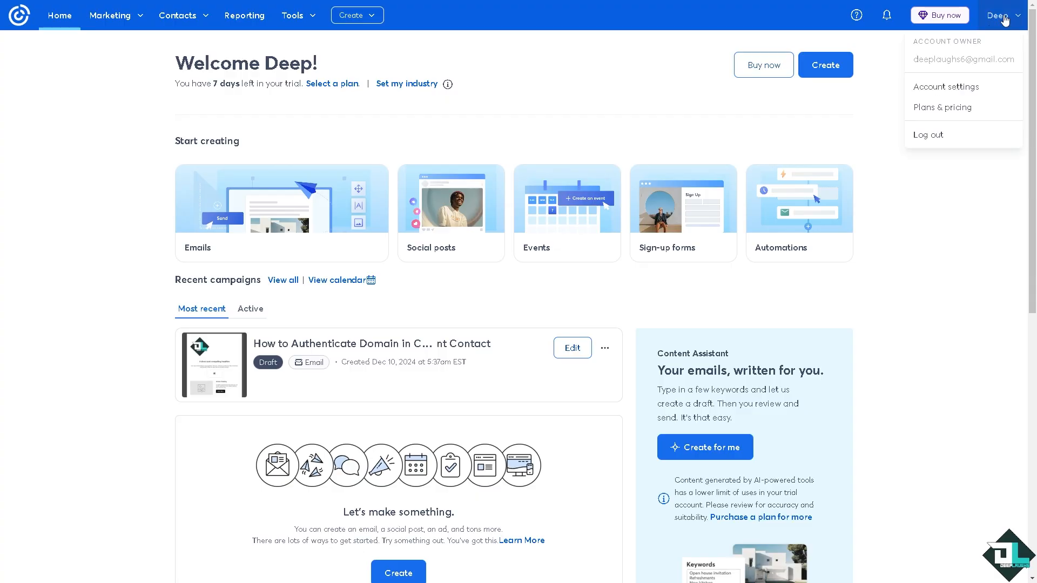
left_click(946, 89)
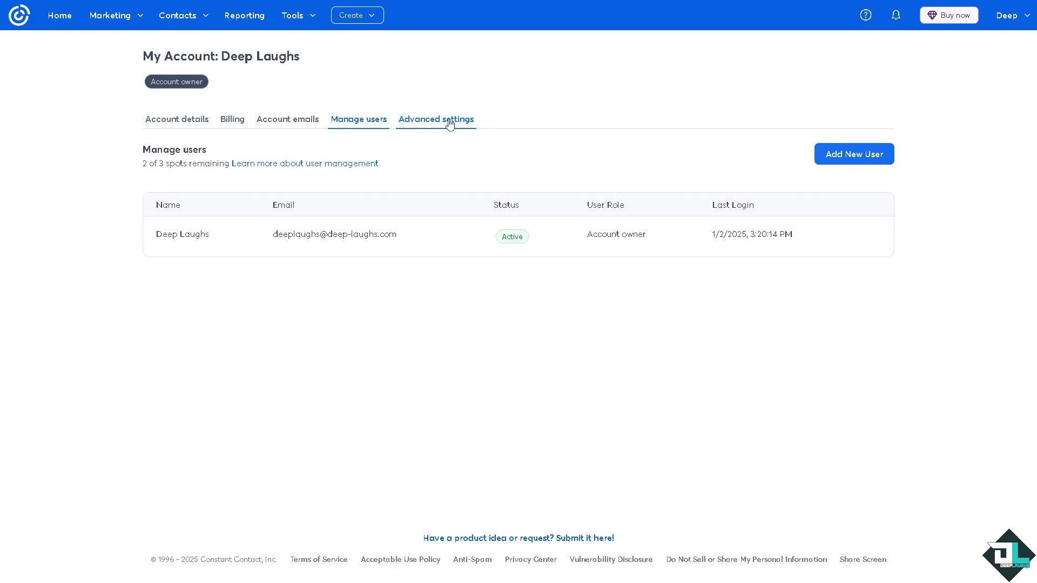
left_click(450, 124)
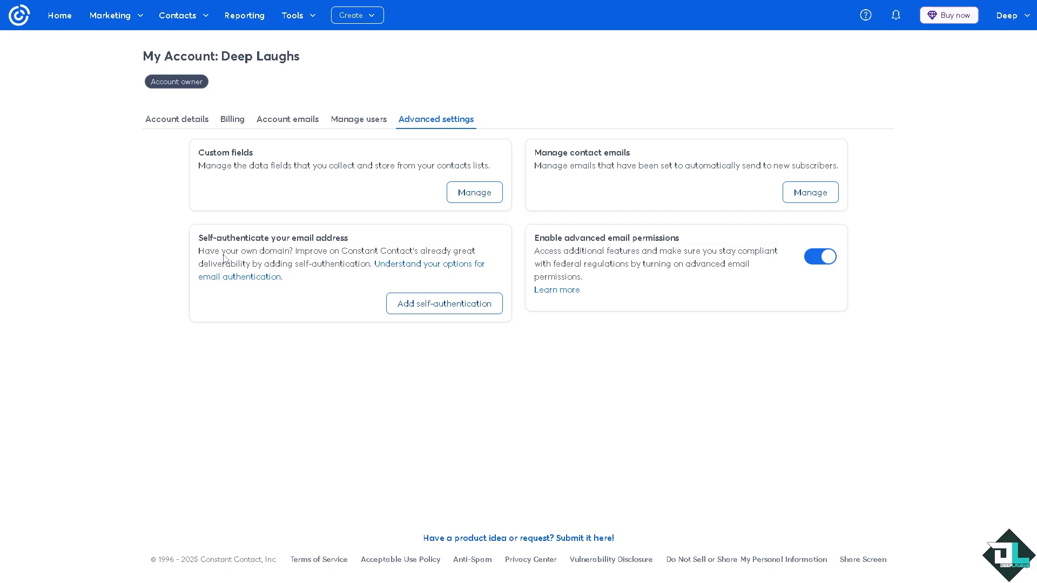
Begin adding self-authentication for the email address using the recommended DKIM CNAME records method.
left_click_drag(252, 257, 281, 258)
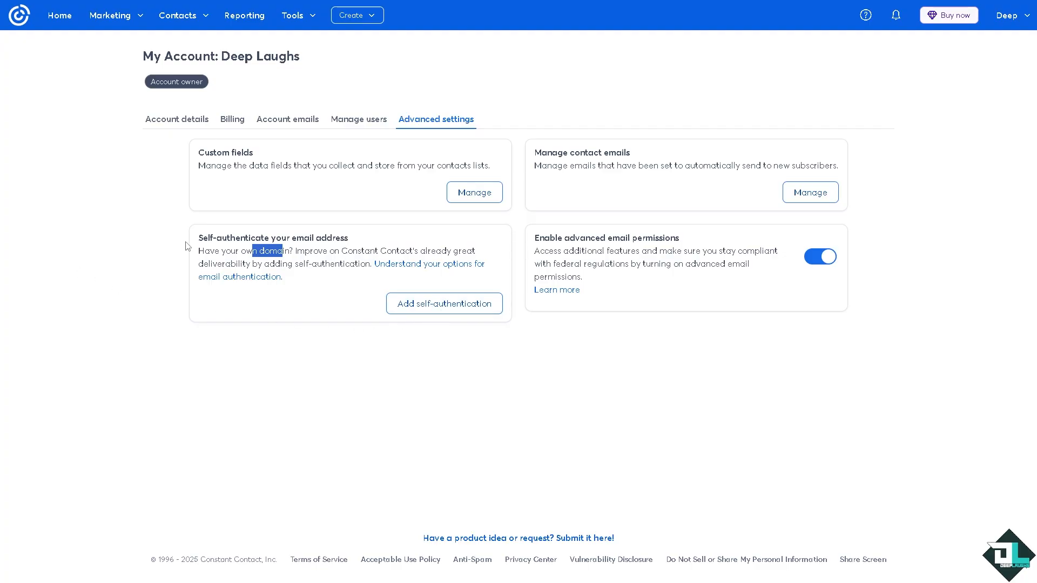
left_click(434, 308)
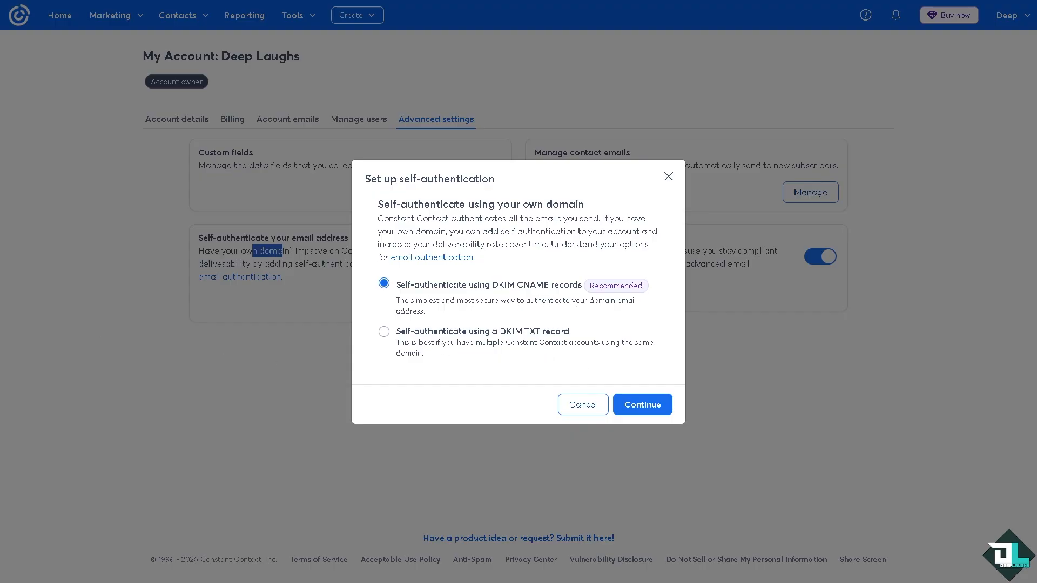
left_click(642, 407)
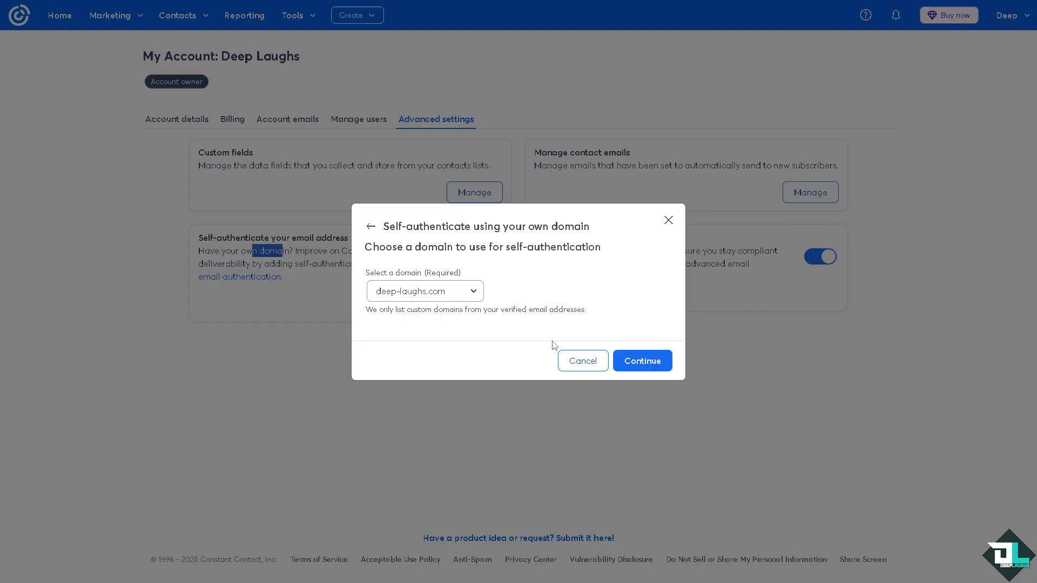
left_click(479, 299)
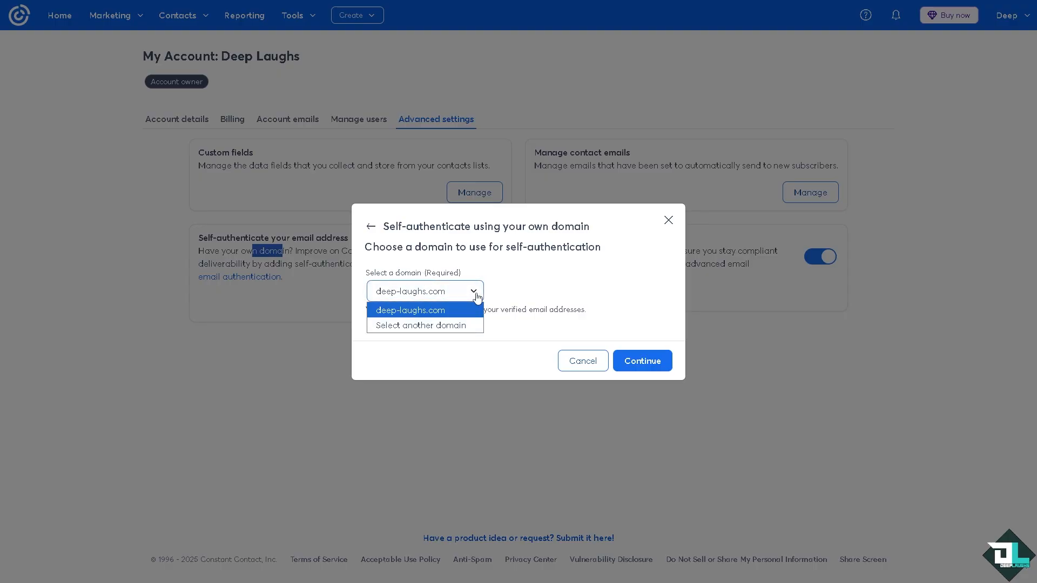
left_click(435, 327)
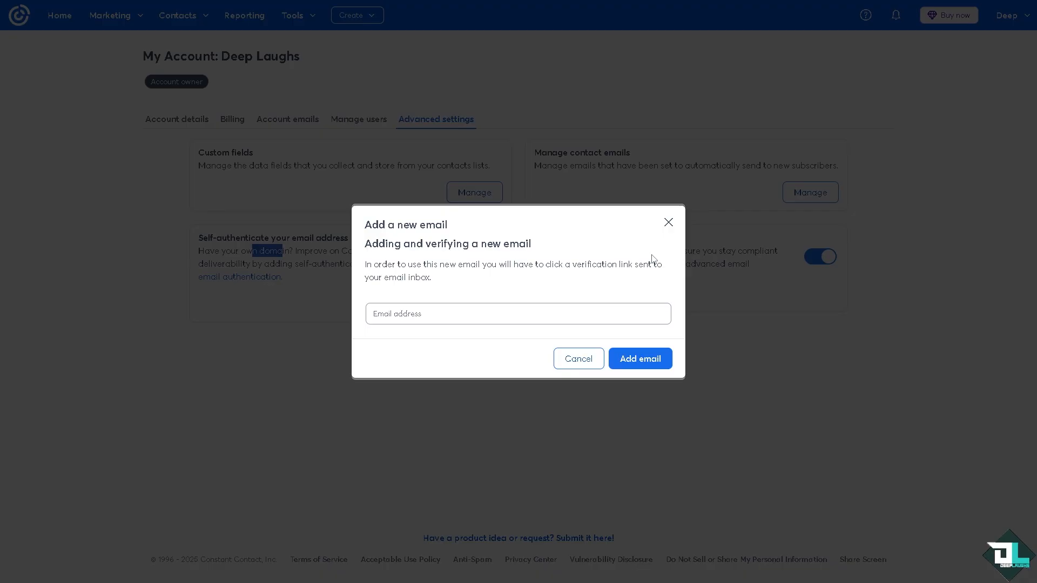
left_click(668, 223)
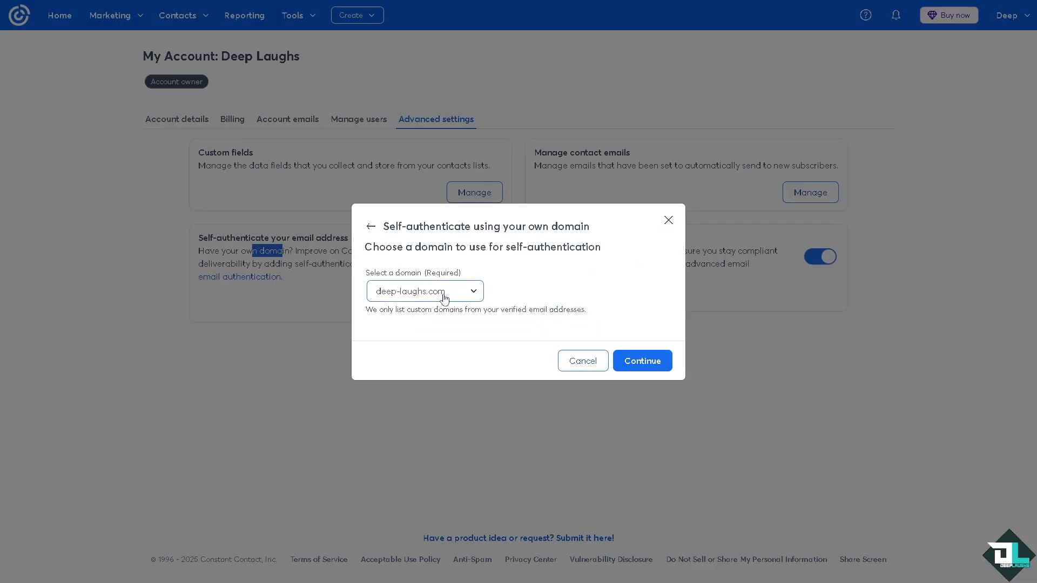
Confirm deep-laughs.com as the self-authentication domain and review its two CNAME records and the DMARC policy TXT record.
left_click(647, 362)
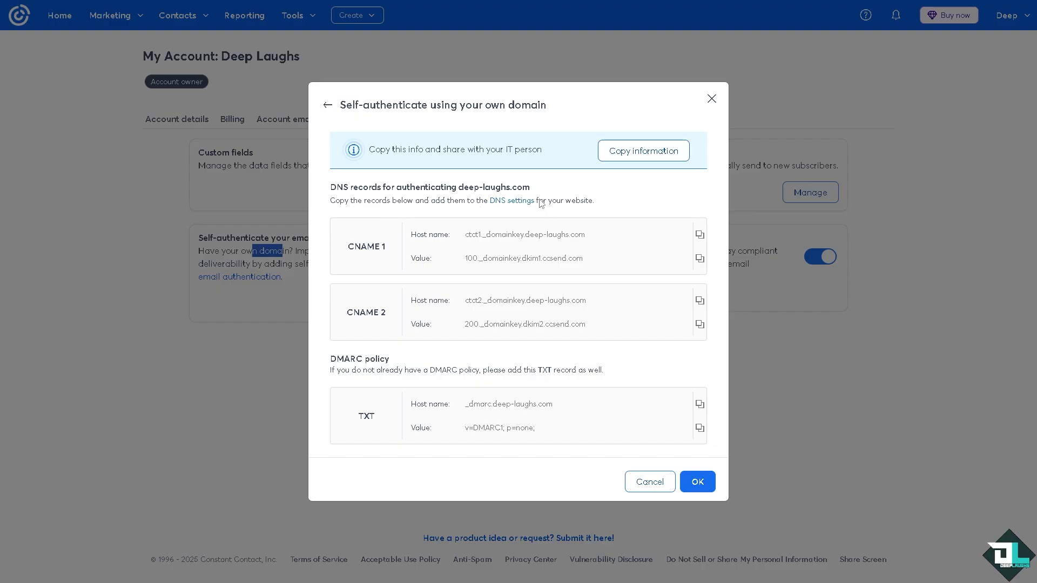
left_click_drag(539, 201, 600, 204)
left_click(639, 203)
left_click_drag(350, 247, 395, 250)
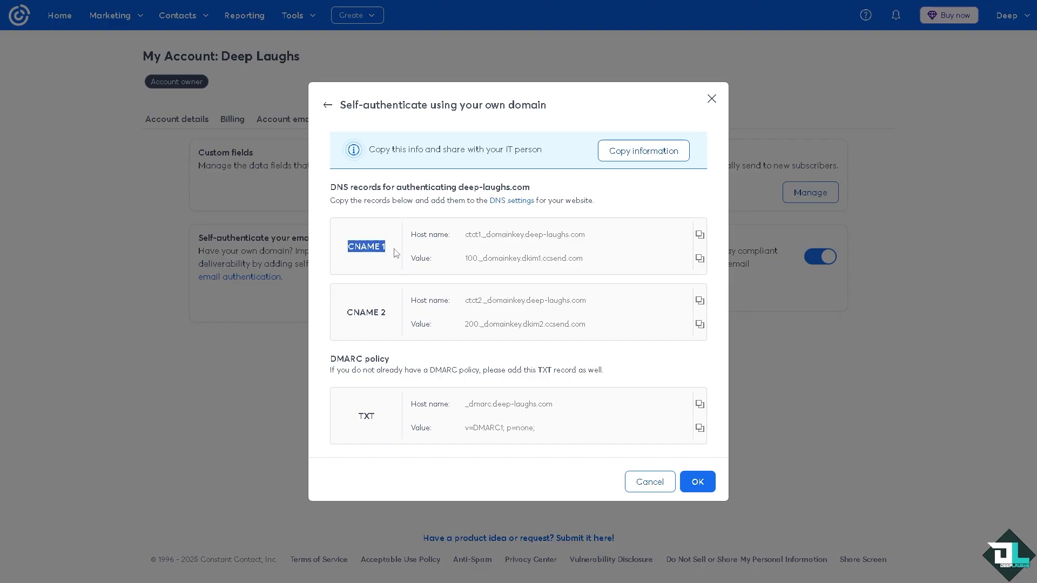
left_click_drag(348, 313, 393, 324)
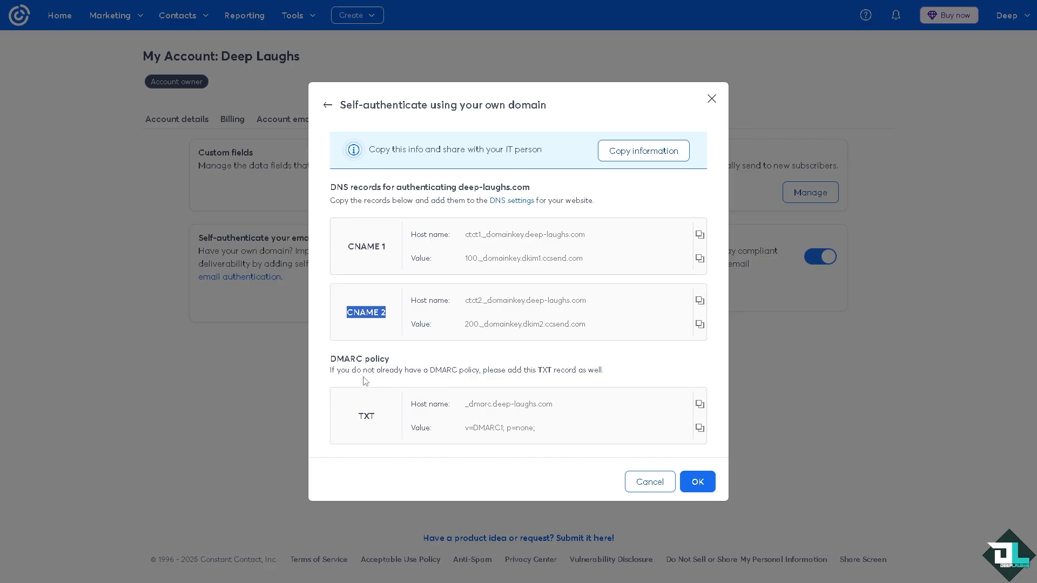
left_click_drag(441, 377, 576, 378)
double_click(367, 416)
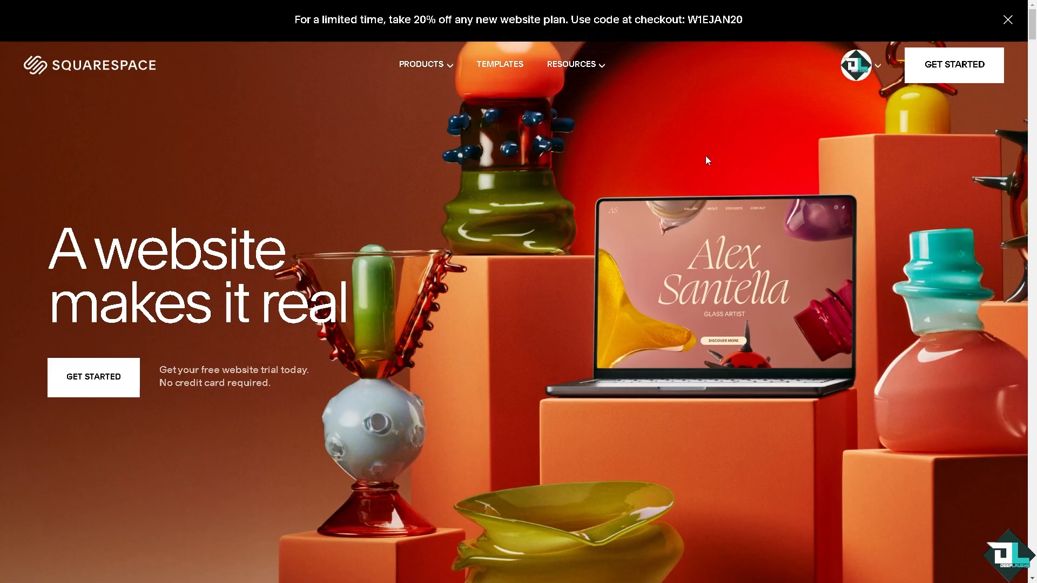
In Squarespace, open the DNS settings of the deep-laughs.com domain and discard the unsaved custom TXT record.
left_click(856, 65)
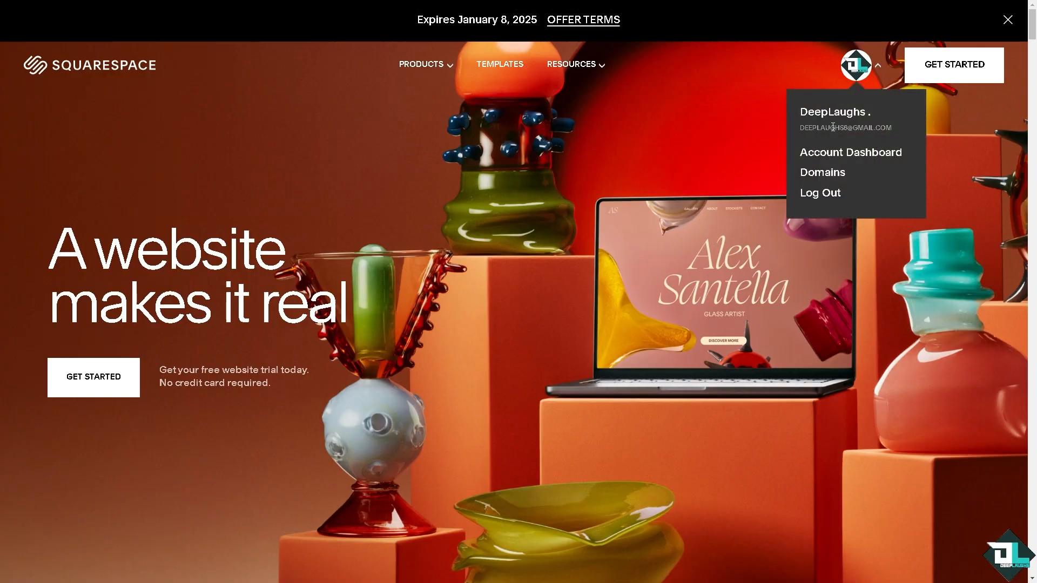
left_click(817, 174)
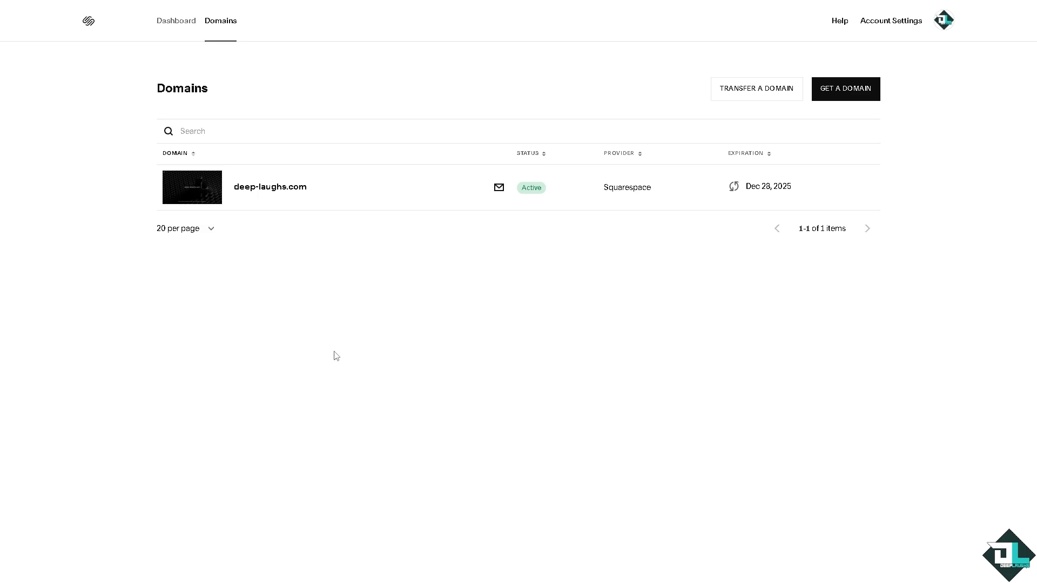
left_click(246, 192)
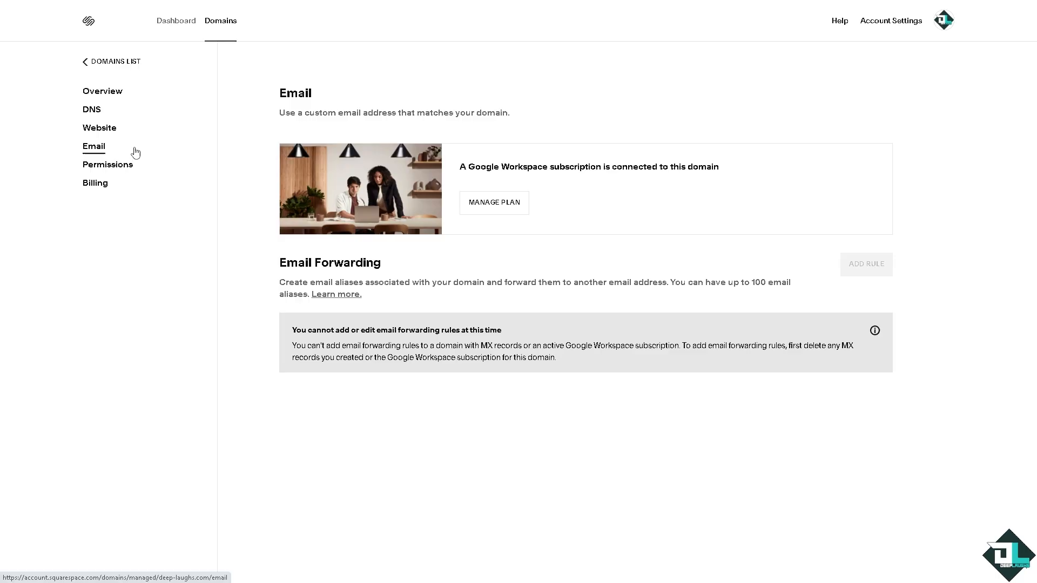
left_click(94, 111)
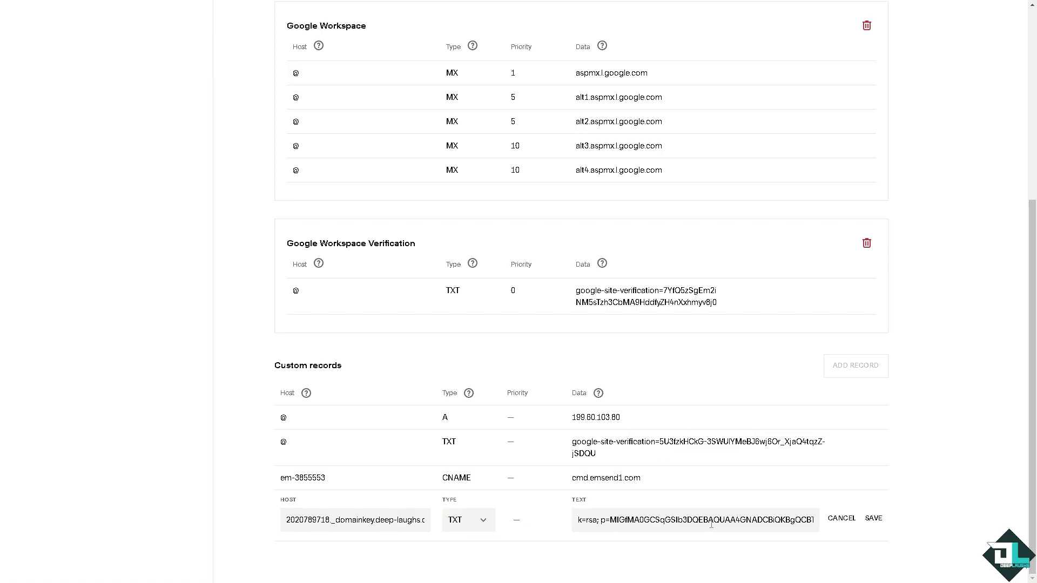
left_click(842, 523)
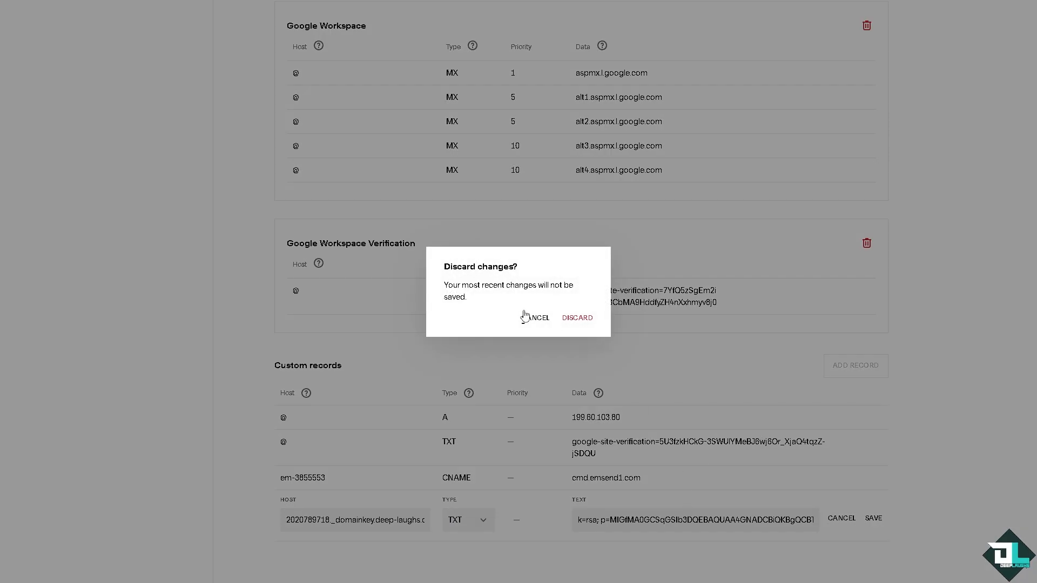
left_click(575, 319)
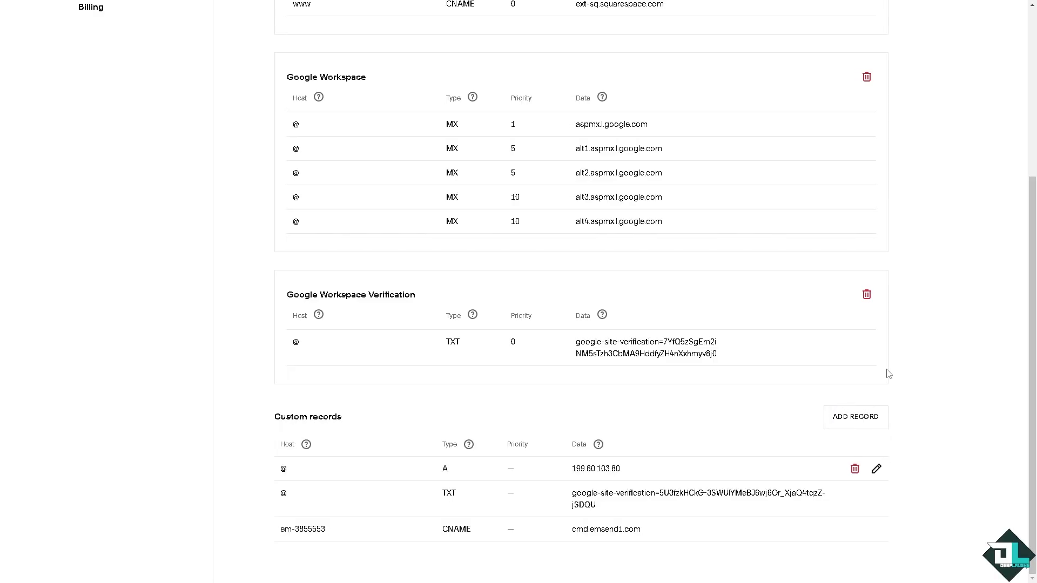
Add and save a custom TXT record with host _dmarc.deep-laughs.com and text "v=DMARC1; p=none;".
left_click(863, 422)
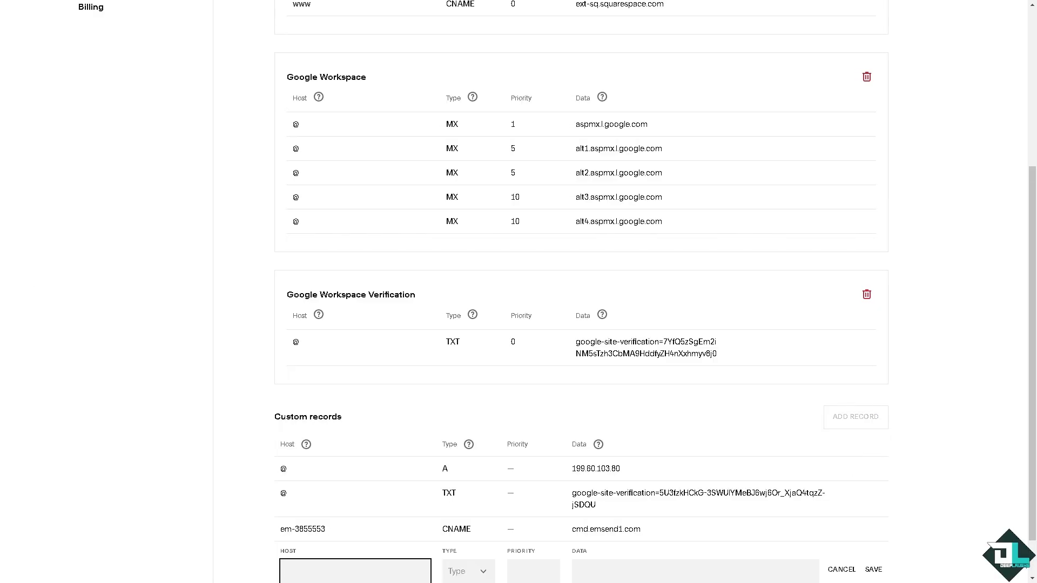
scroll(277, 510, "down", 1)
left_click(482, 520)
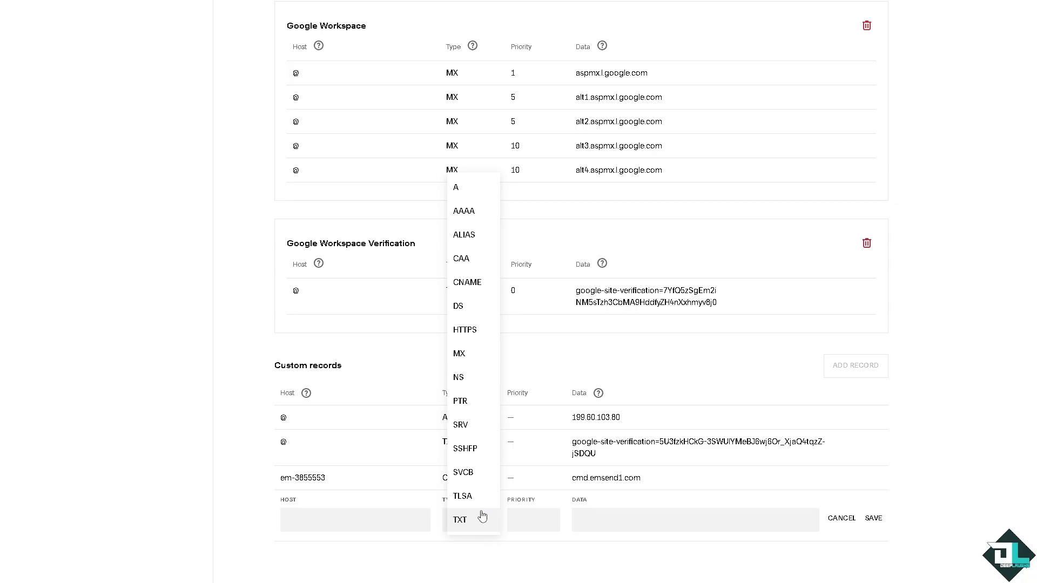
left_click(463, 519)
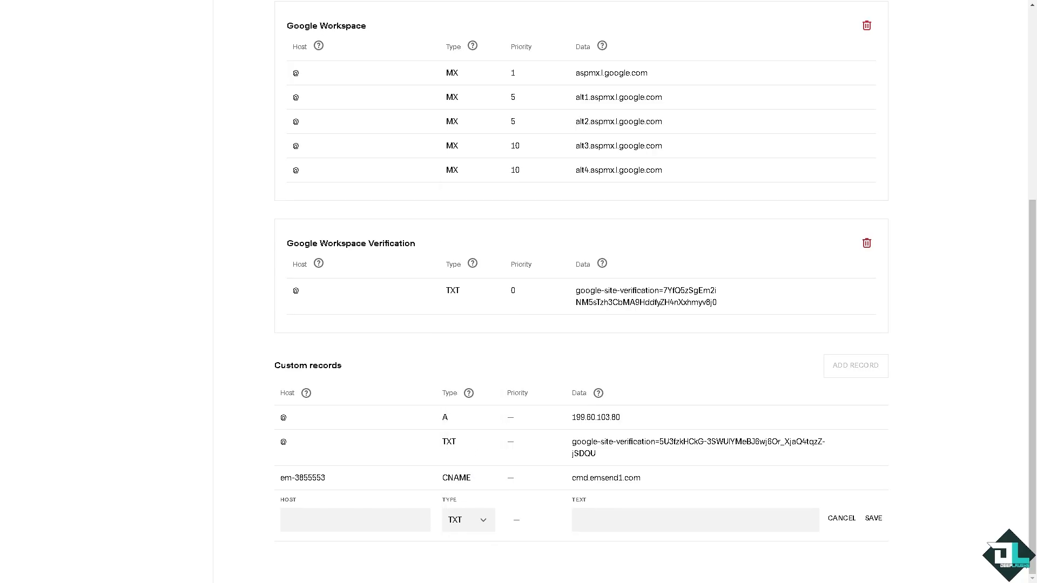
left_click(335, 521)
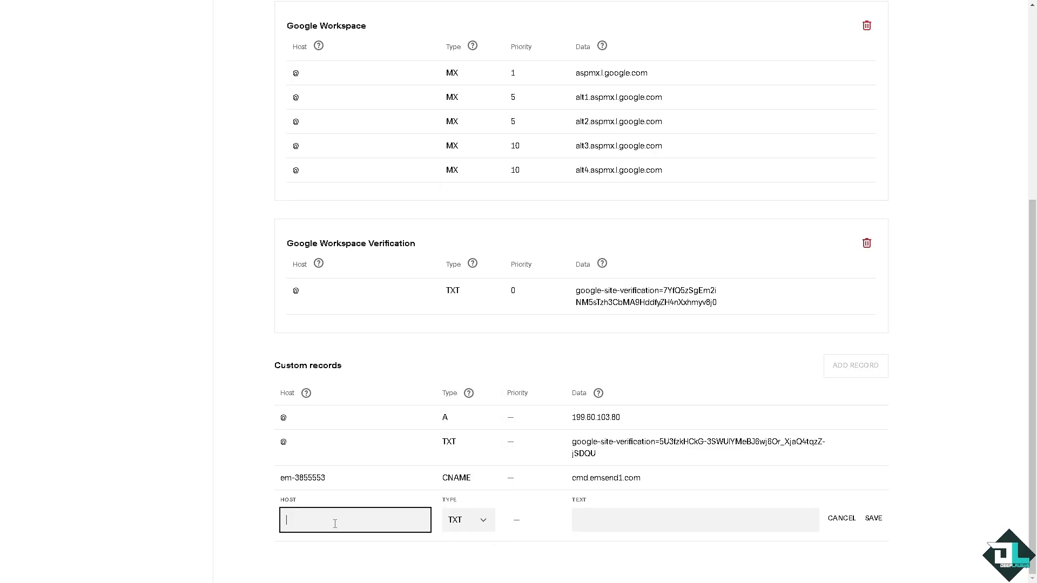
type("_dmarc.deep-laughs.com")
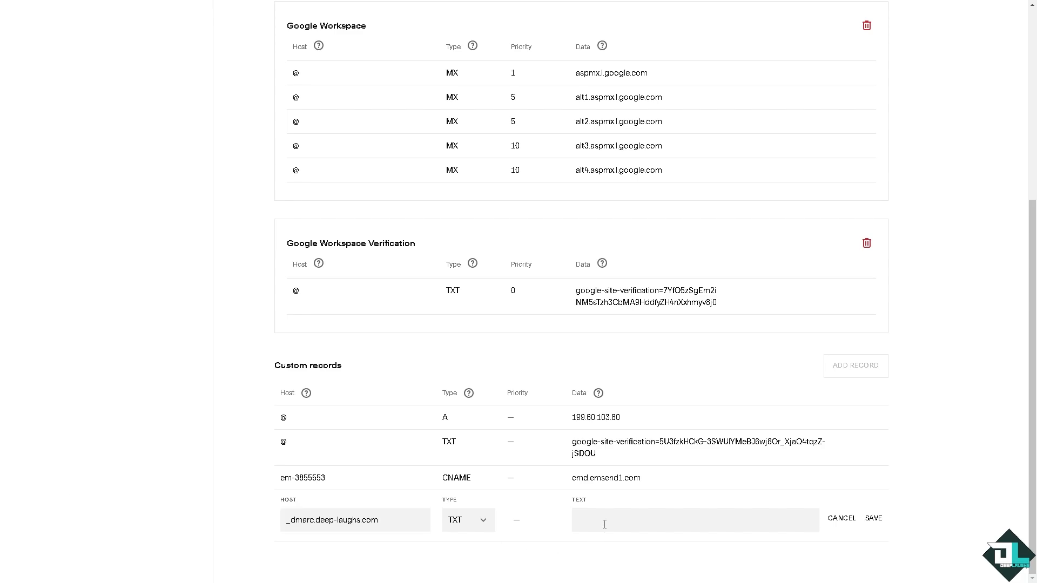
left_click(605, 524)
type("v=DMARC1; p=none;")
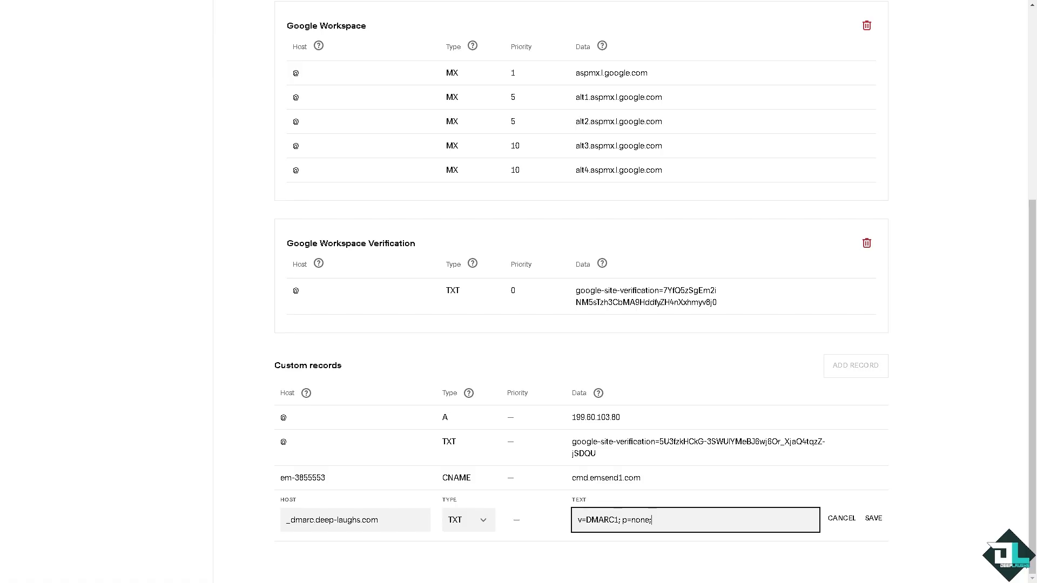
left_click(879, 520)
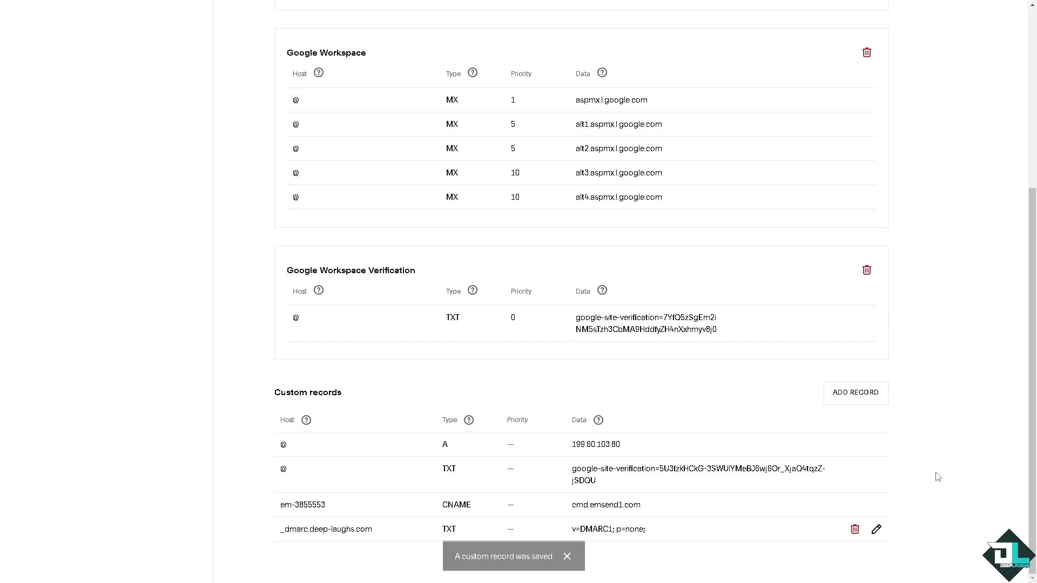
Add and save a custom CNAME record with host ctct1._domainkey.deep-laughs.com and alias data 100._domainkey.dkim1.ccsend.com.
left_click(867, 398)
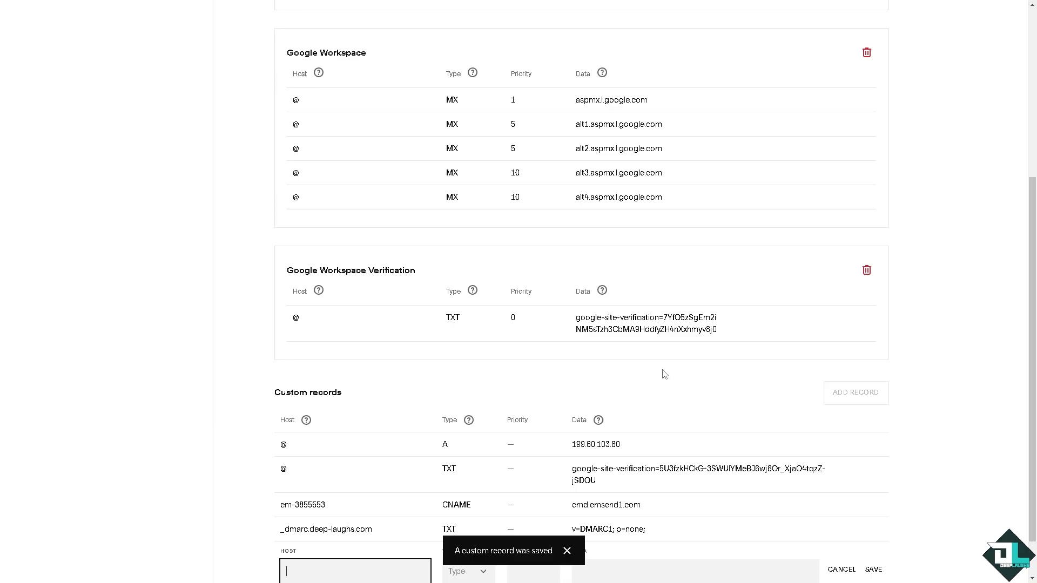
left_click(159, 425)
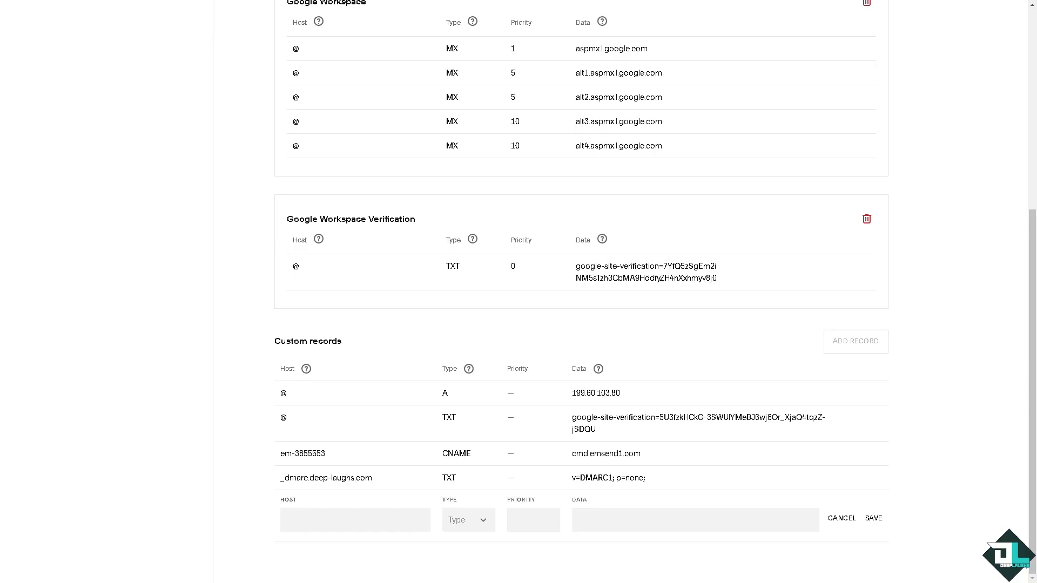
left_click(313, 519)
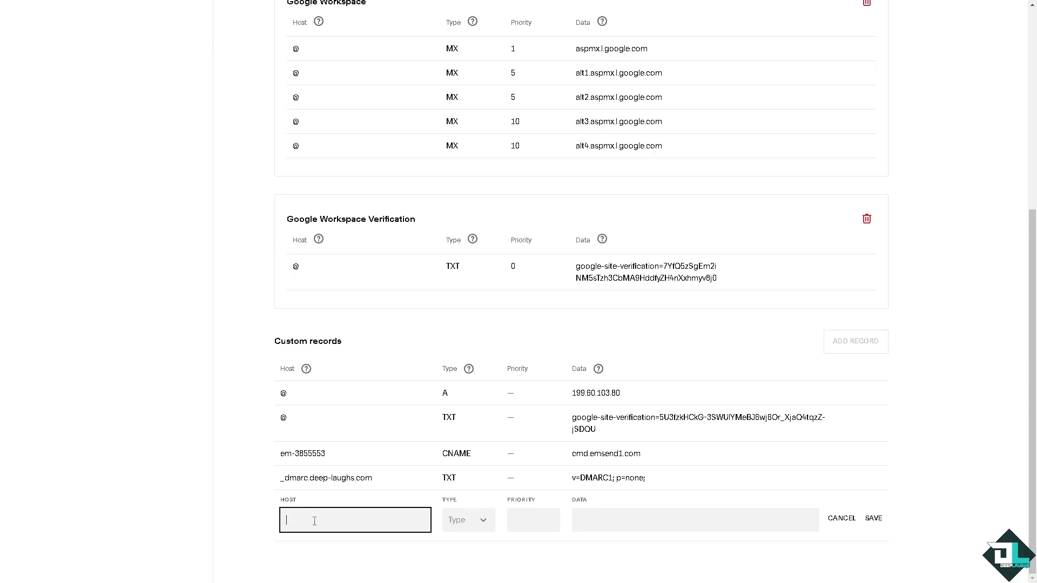
type("ctct1._domainkey.deep-laughs.com")
left_click(181, 490)
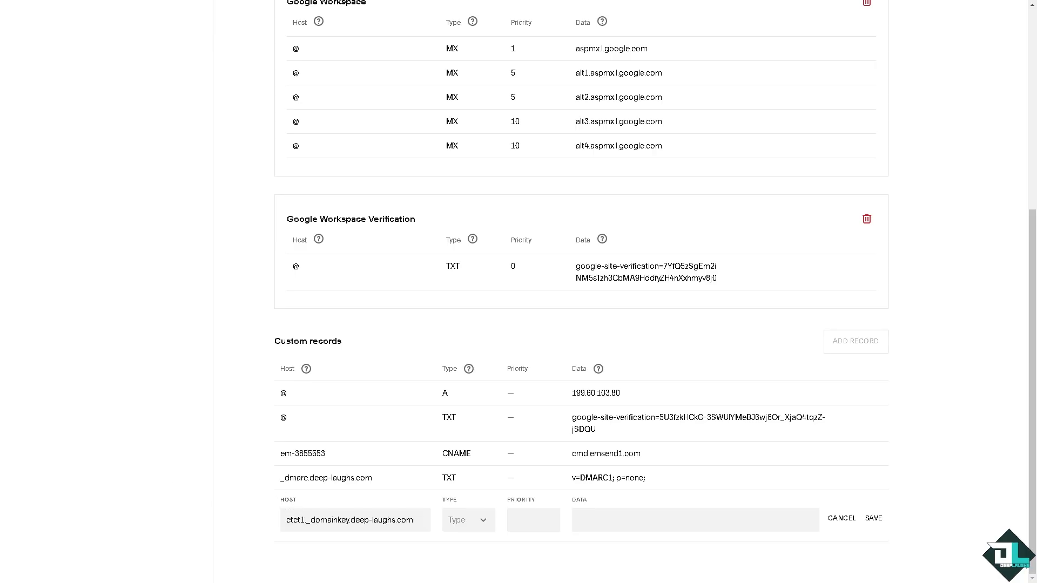
left_click(600, 520)
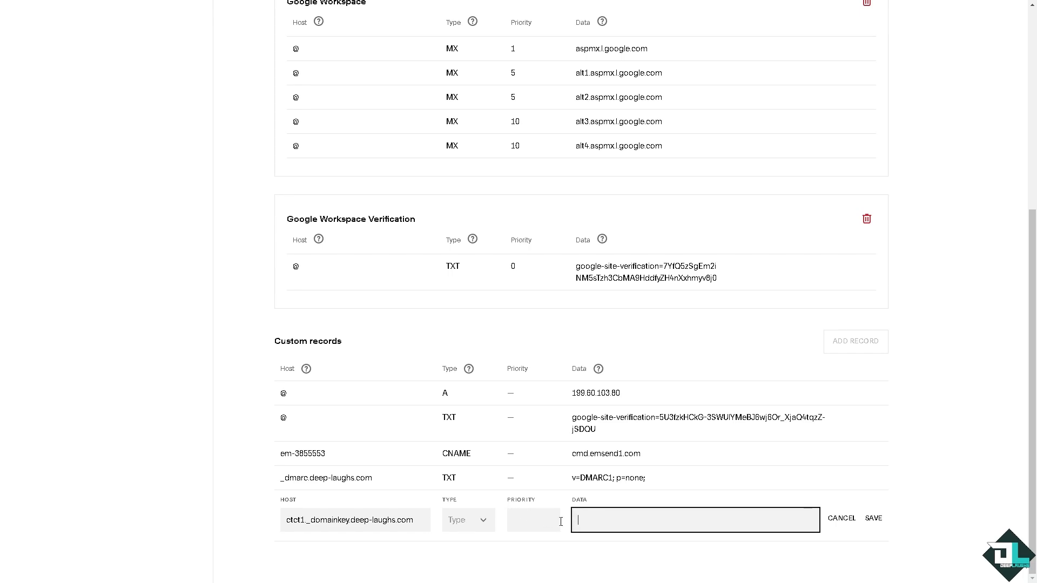
type("100._domainkey.dkim1.ccsend.com")
left_click(464, 521)
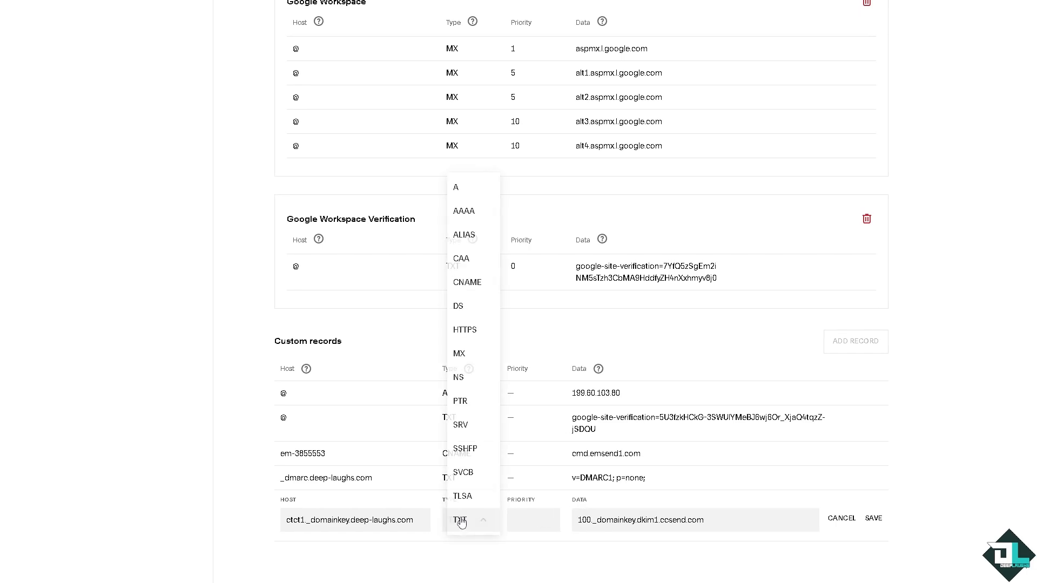
left_click(466, 283)
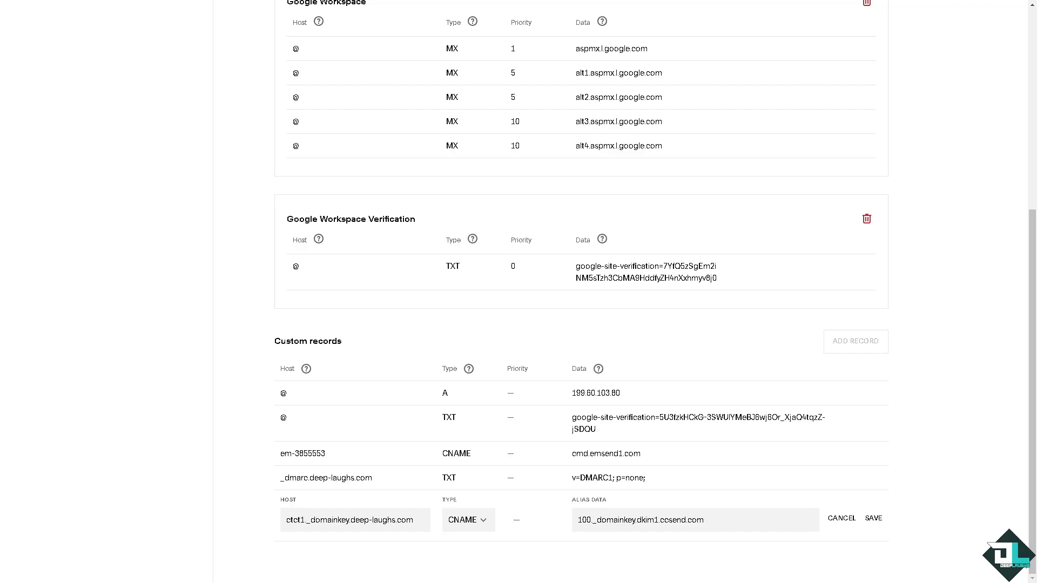
left_click(874, 522)
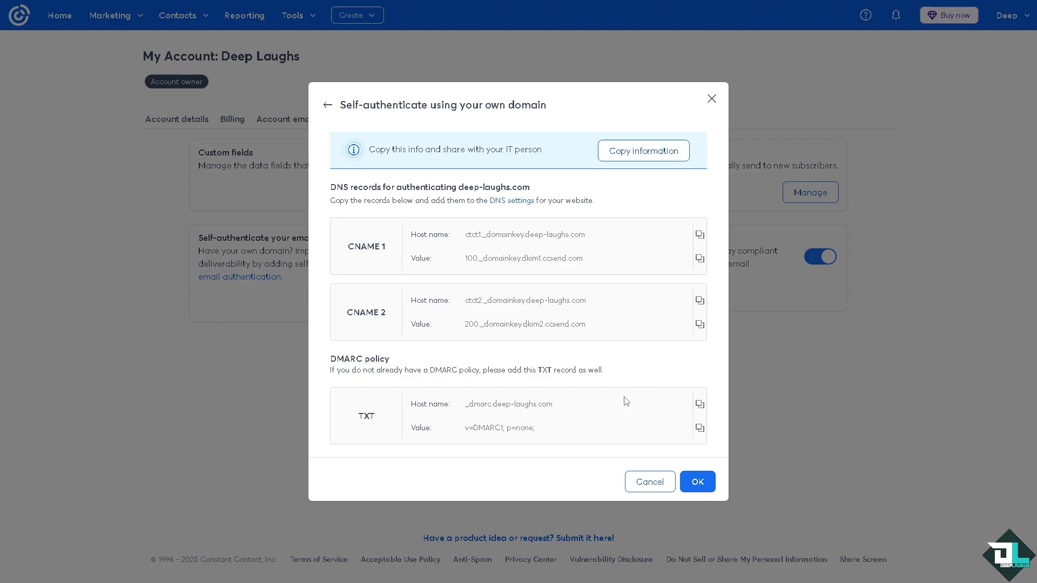
Switch back to Constant Contact and submit the self-authentication setup for deep-laughs.com.
left_click(683, 489)
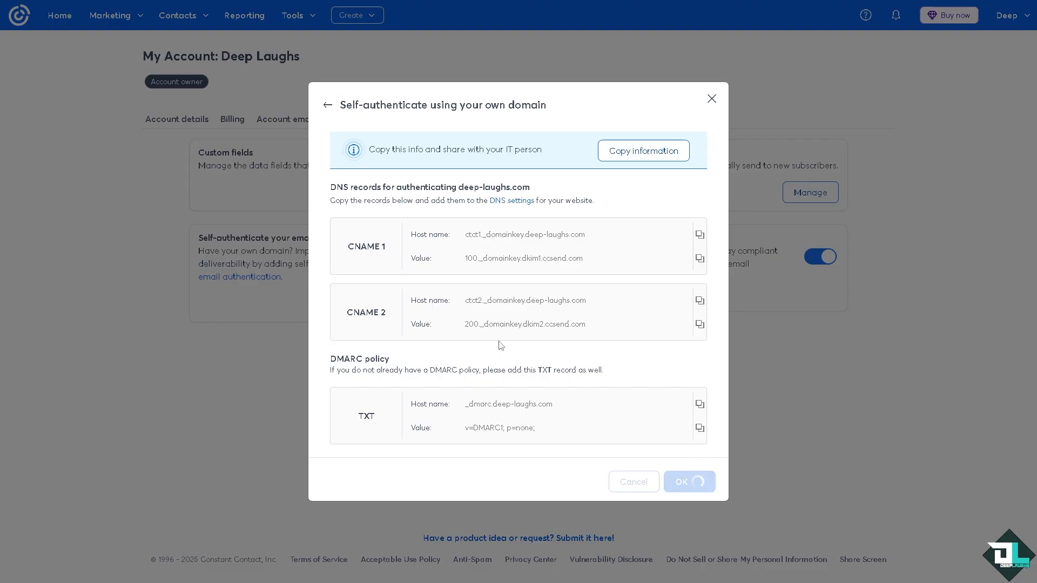
Copy the DNS record information for deep-laughs.com and acknowledge the CNAME self-authentication activation notice.
left_click(638, 158)
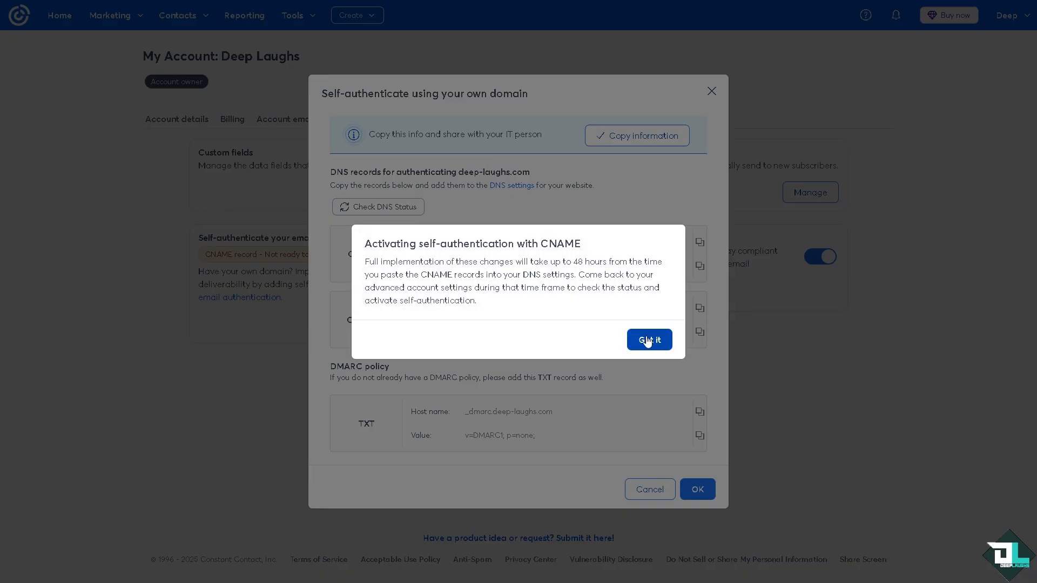
left_click(648, 341)
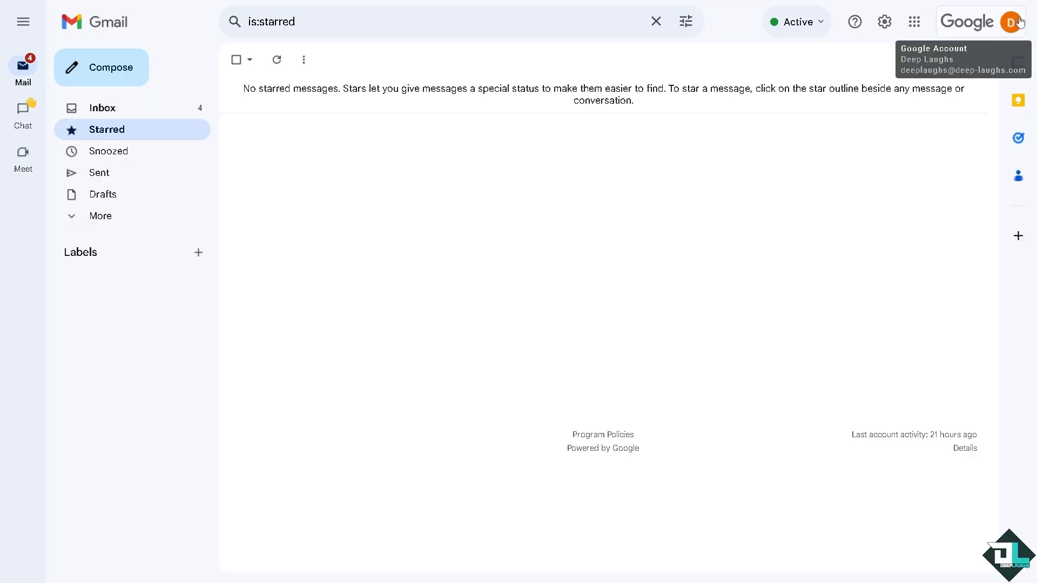
Switch to Gmail and compose a new message with the copied DNS record information as its body.
left_click(123, 75)
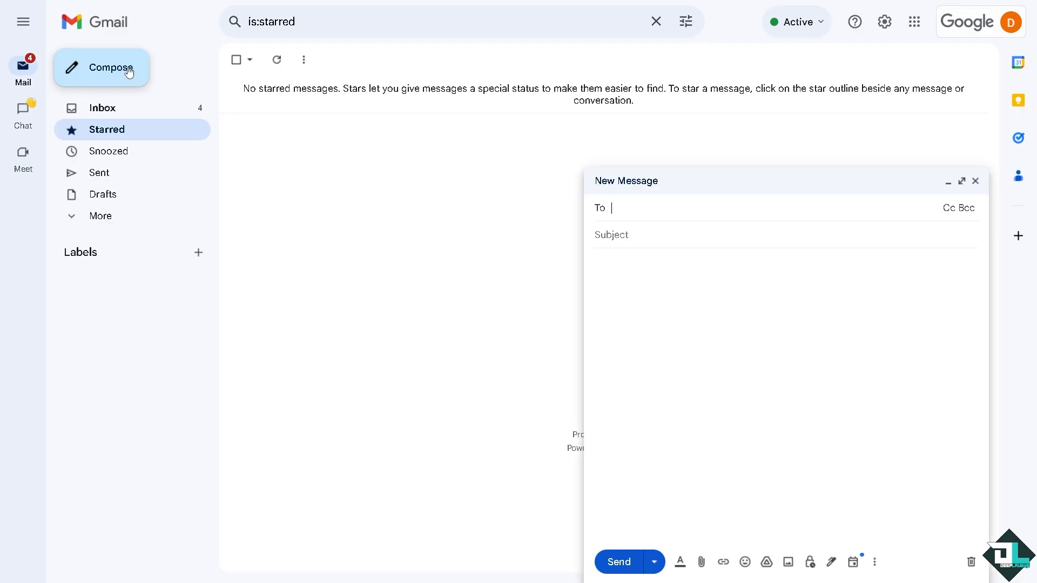
left_click(628, 280)
key("ctrl+v")
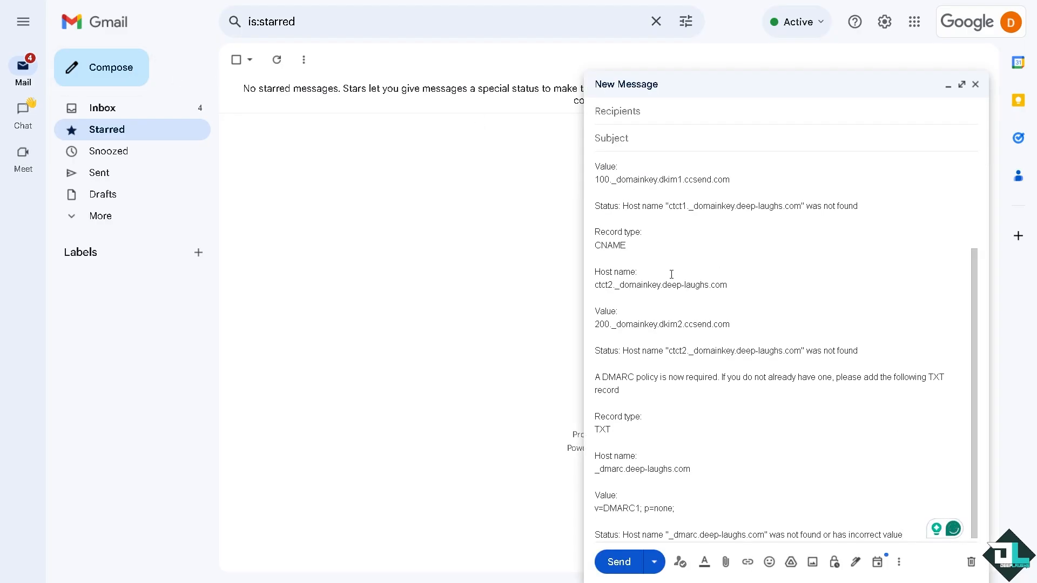
scroll(671, 274, "up", 2)
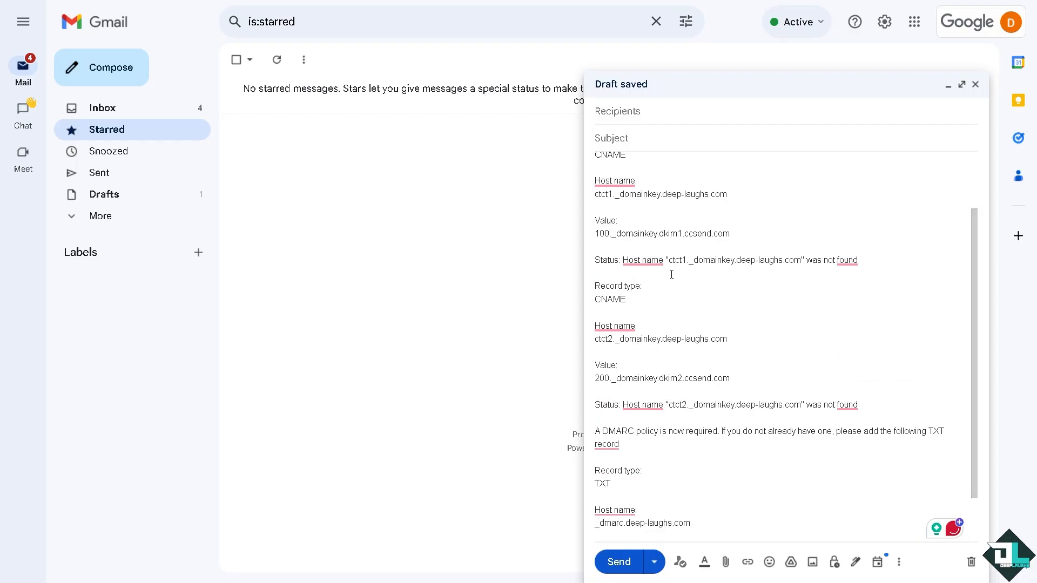
scroll(628, 207, "up", 1)
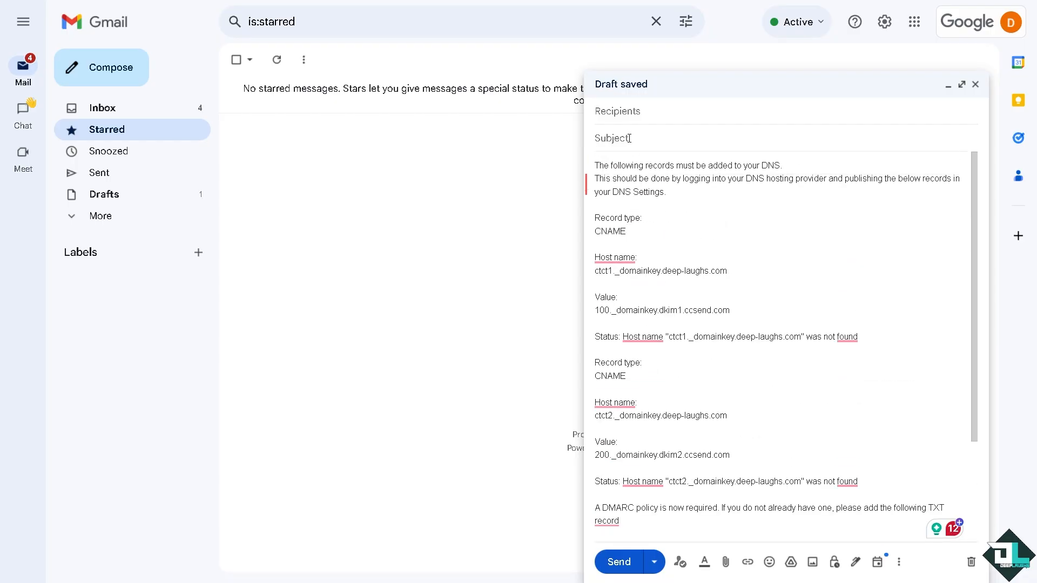
Set the message subject to "IT Person: How to Authenticate Domain in Constant Contact".
left_click(631, 137)
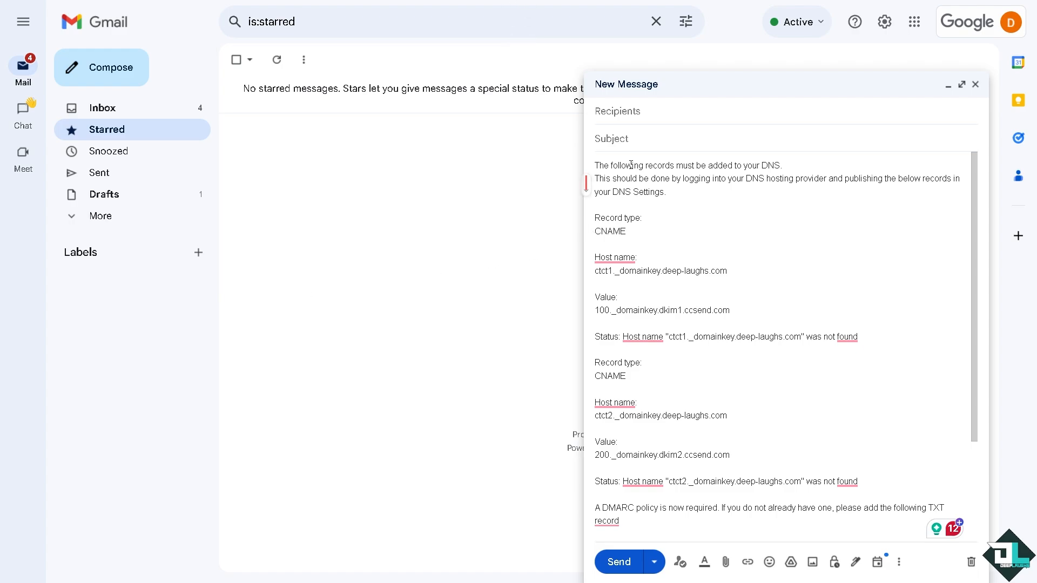
left_click(635, 144)
type("IT")
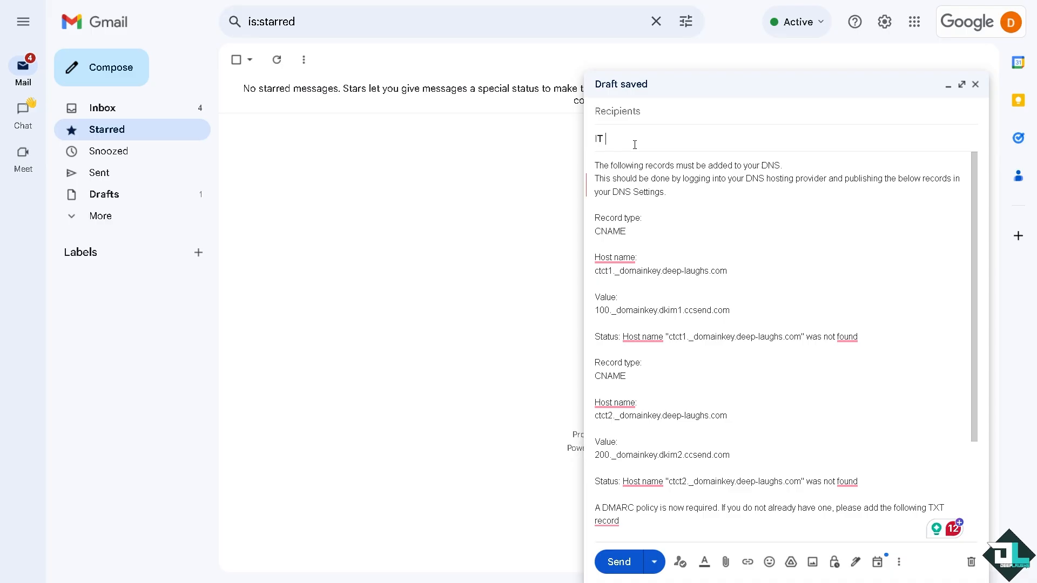
type(" Person:")
type("How to Authenticate Domain in Constant Contact")
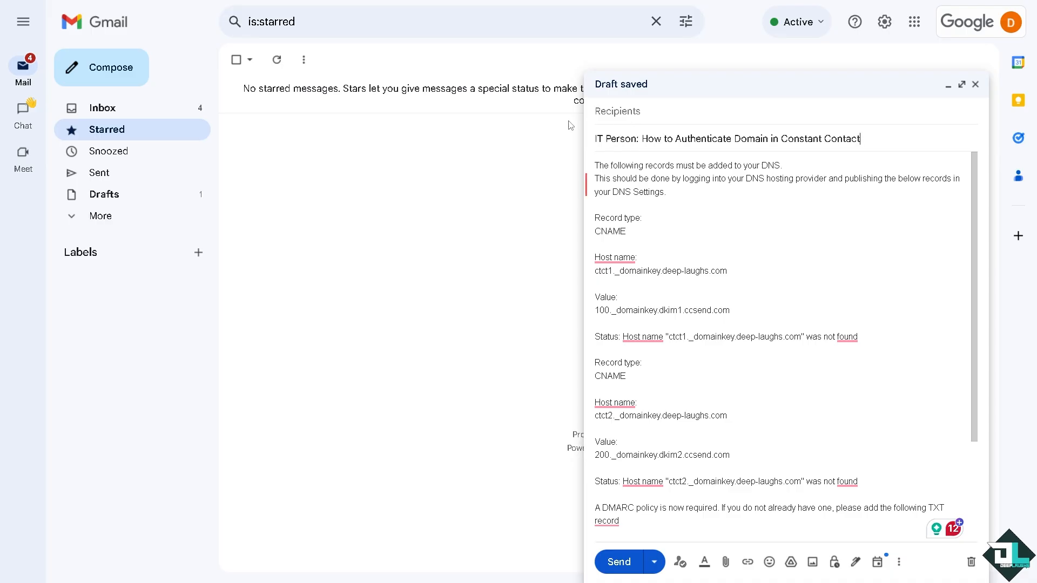